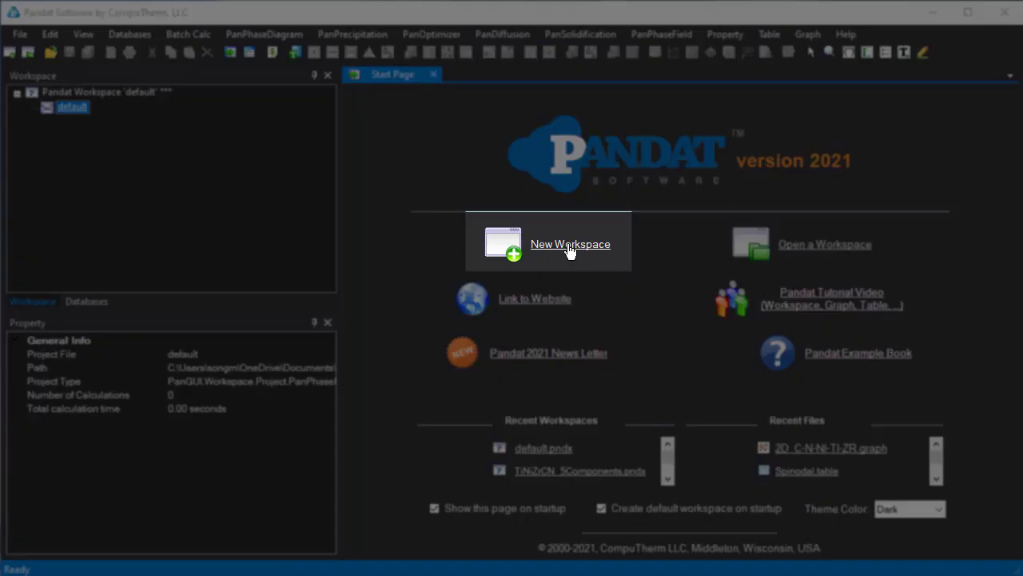
# - Create a new PanPhaseDiagram workspace named 'default' from the Start Page
pyautogui.click(598, 246)
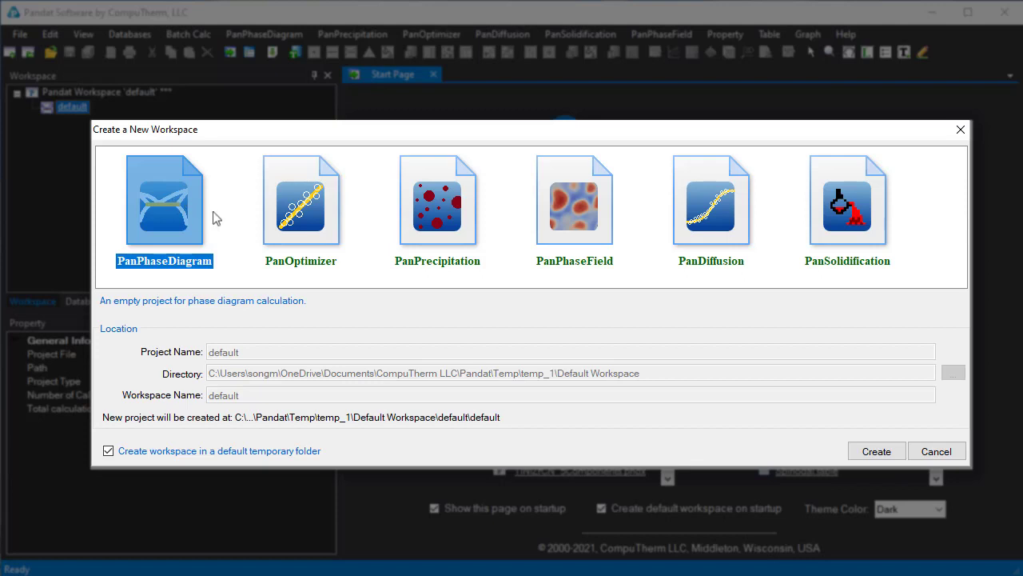
pyautogui.click(884, 456)
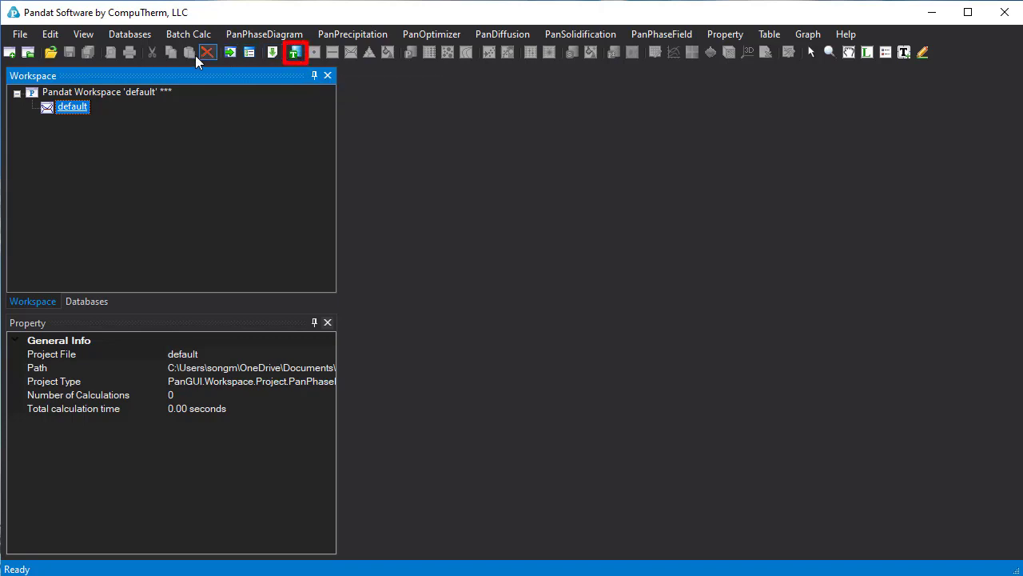
# - Load the AlMgZn.tdb database with Al, Mg and Zn selected as components
pyautogui.click(148, 41)
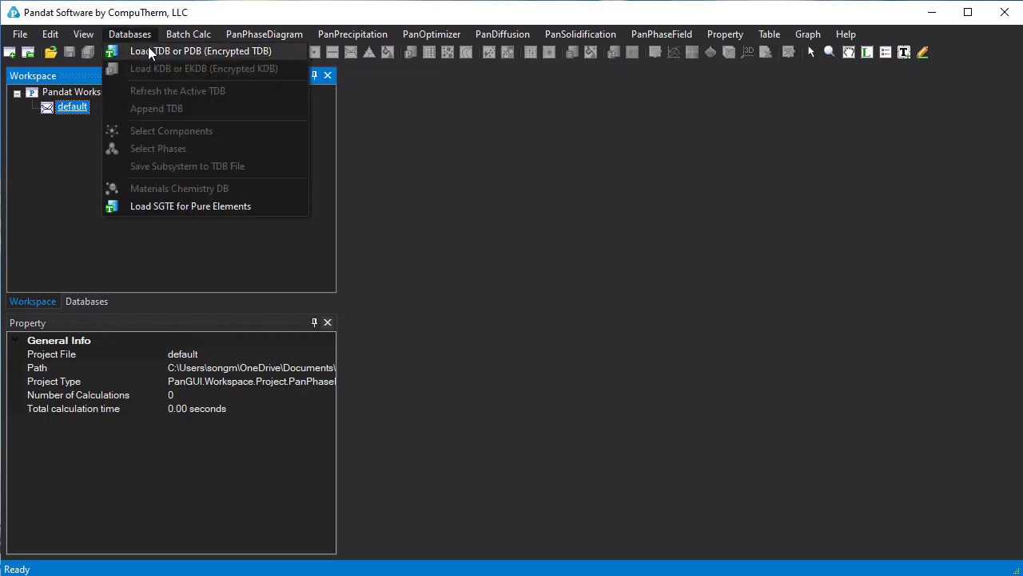
pyautogui.click(178, 53)
pyautogui.click(205, 228)
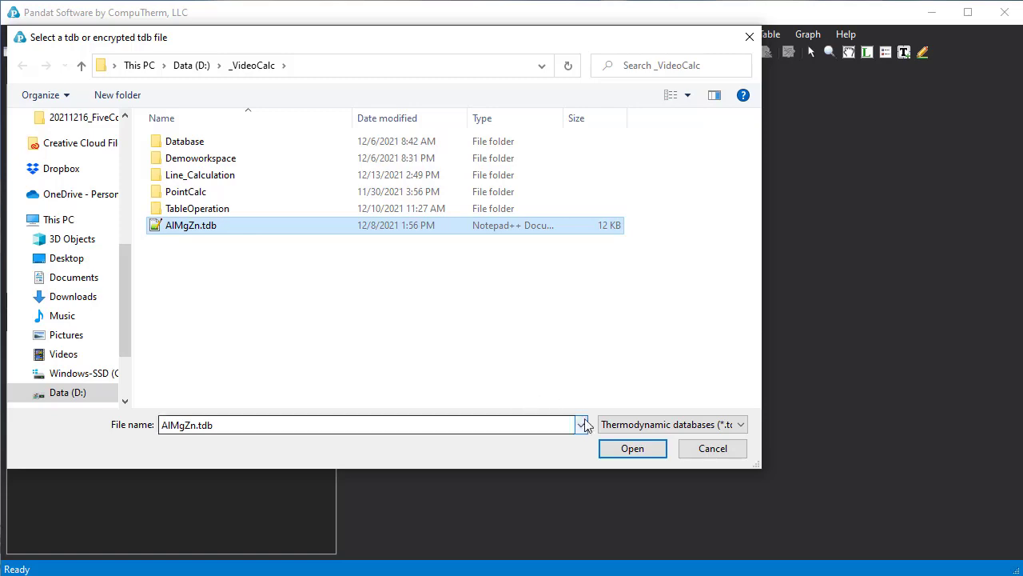
pyautogui.click(637, 453)
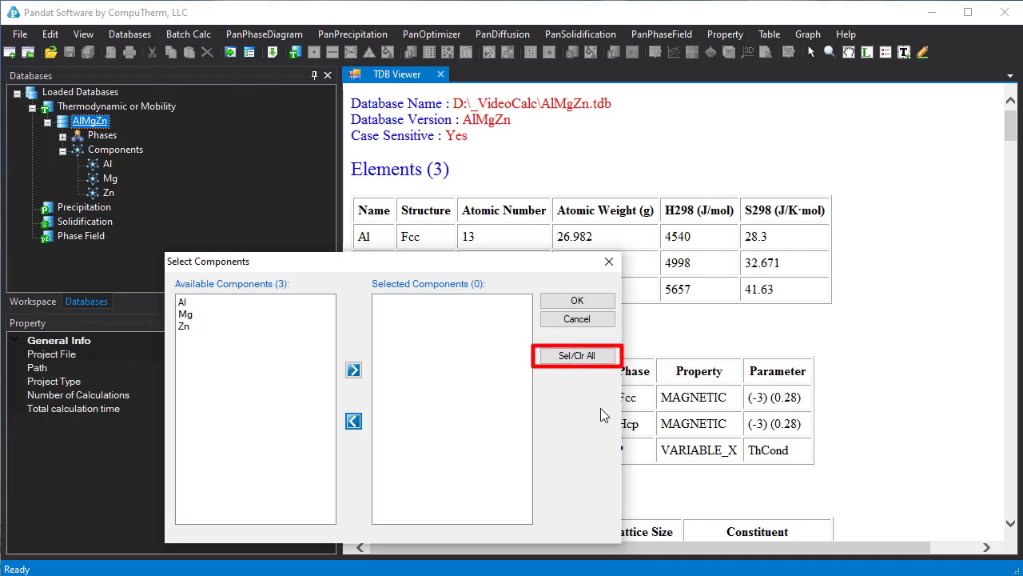
pyautogui.click(577, 357)
pyautogui.click(577, 302)
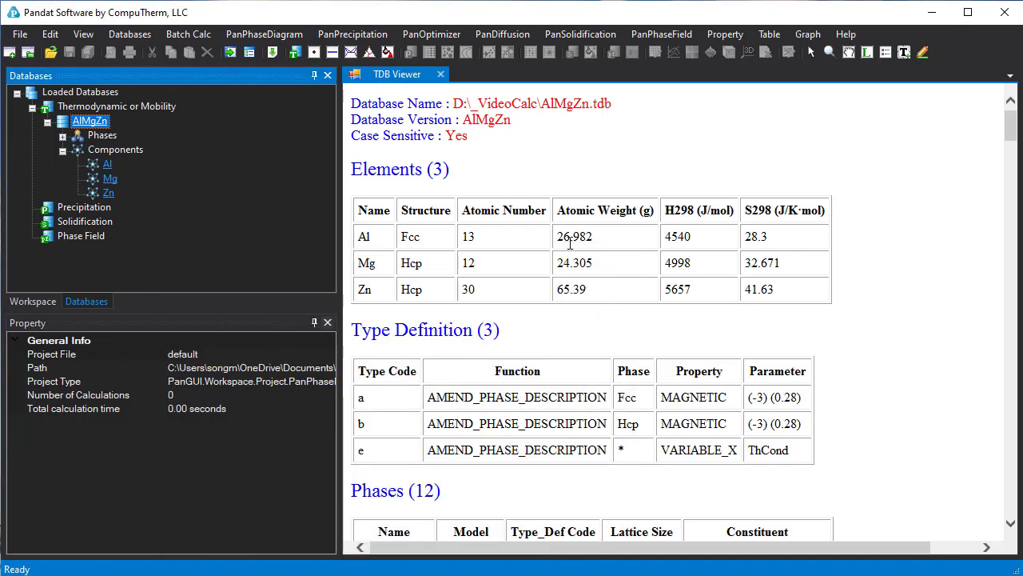
pyautogui.click(281, 33)
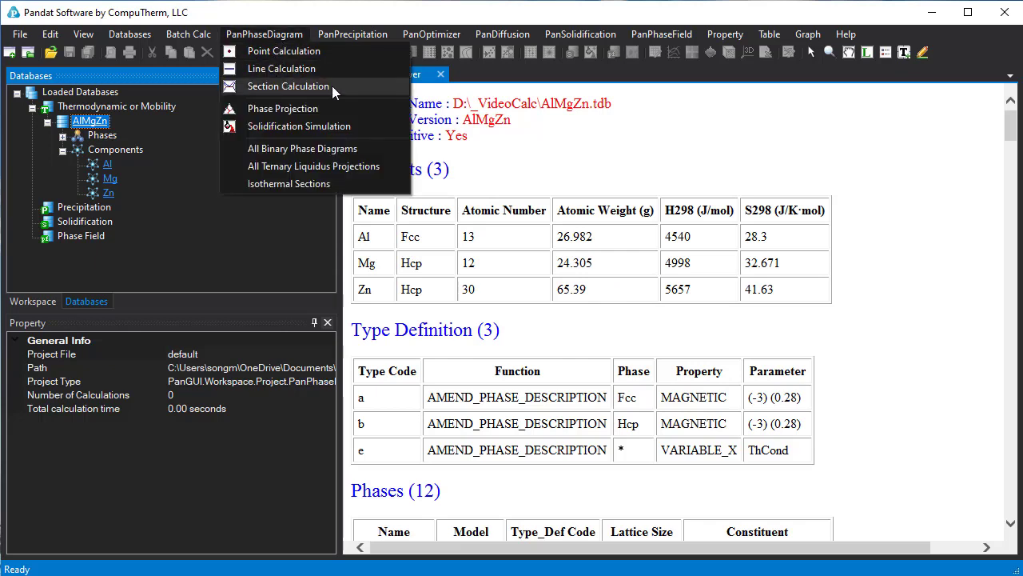
# - Open the Section (2D) Calculation settings: Mg origin, Zn X-point, Al Y-point, all 700 °C
pyautogui.click(425, 114)
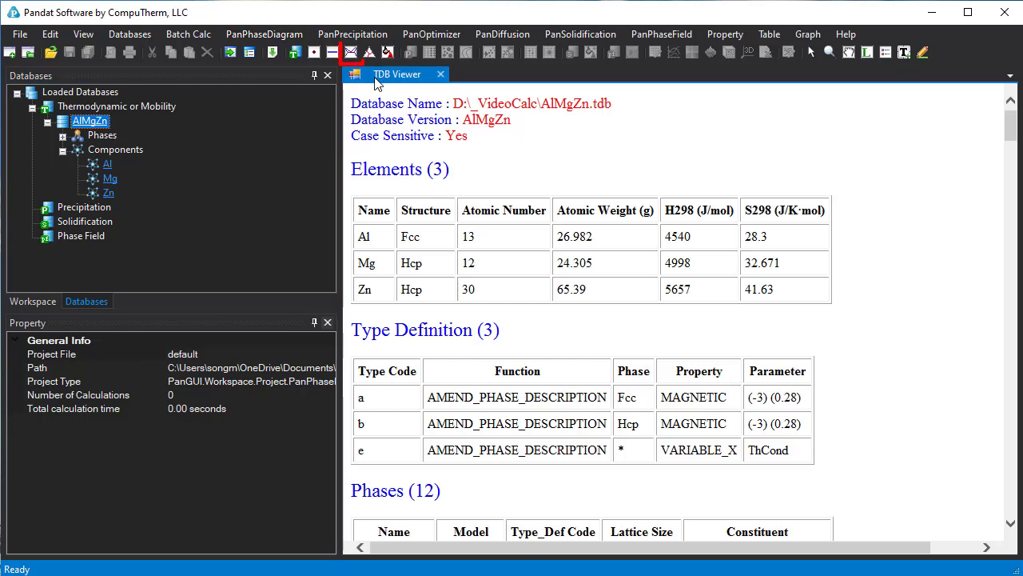
pyautogui.click(350, 53)
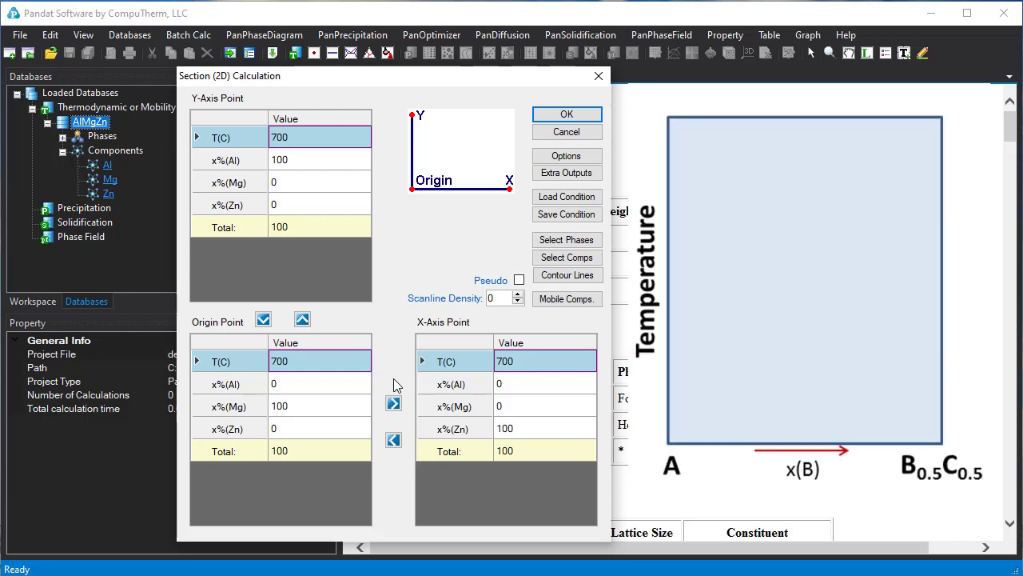
# - Set origin temperature to 0, copy origin to the Y-axis point, and set its temperature to 1000
pyautogui.click(322, 411)
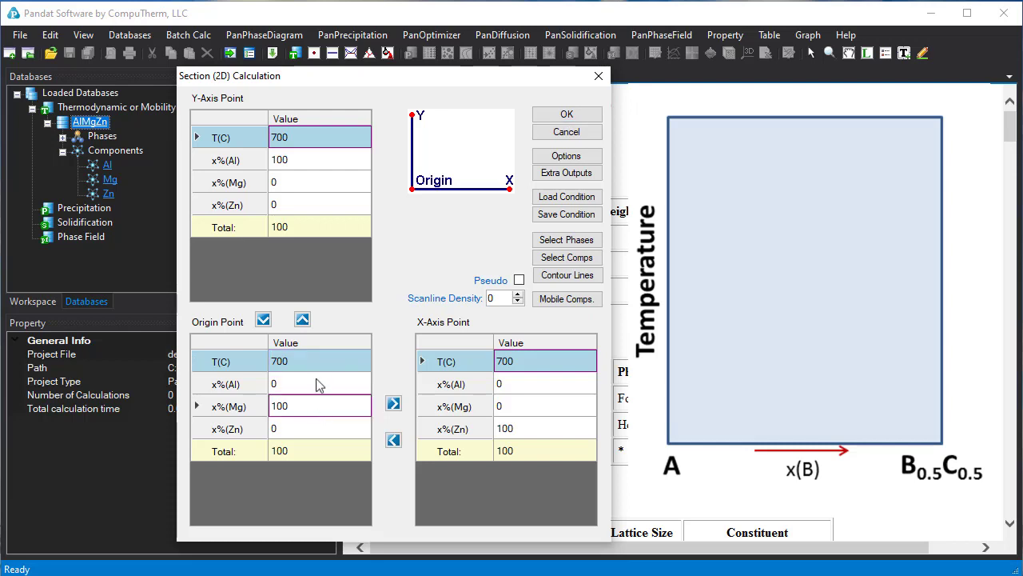
pyautogui.click(315, 368)
pyautogui.write('0')
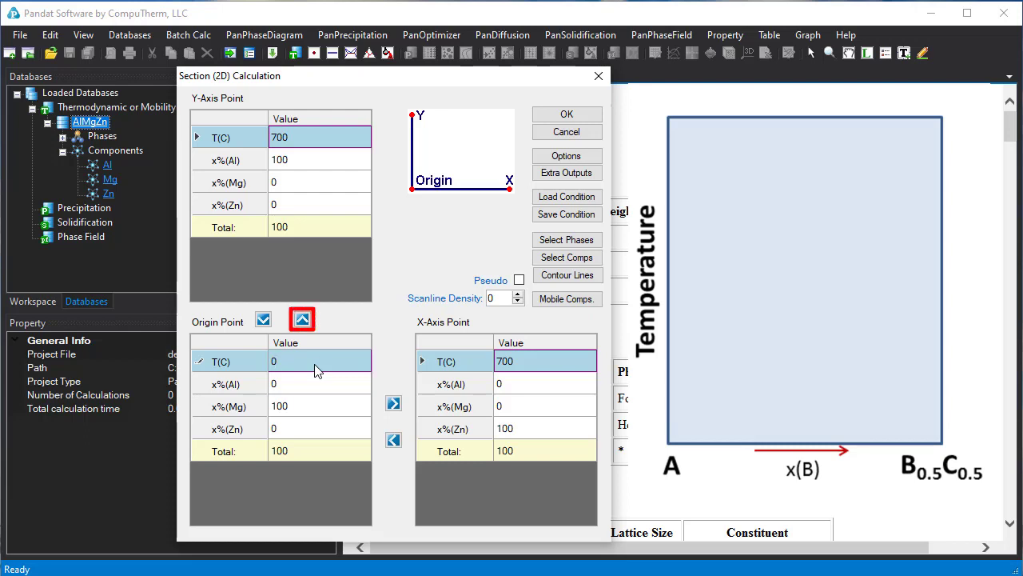
pyautogui.click(304, 320)
pyautogui.click(302, 320)
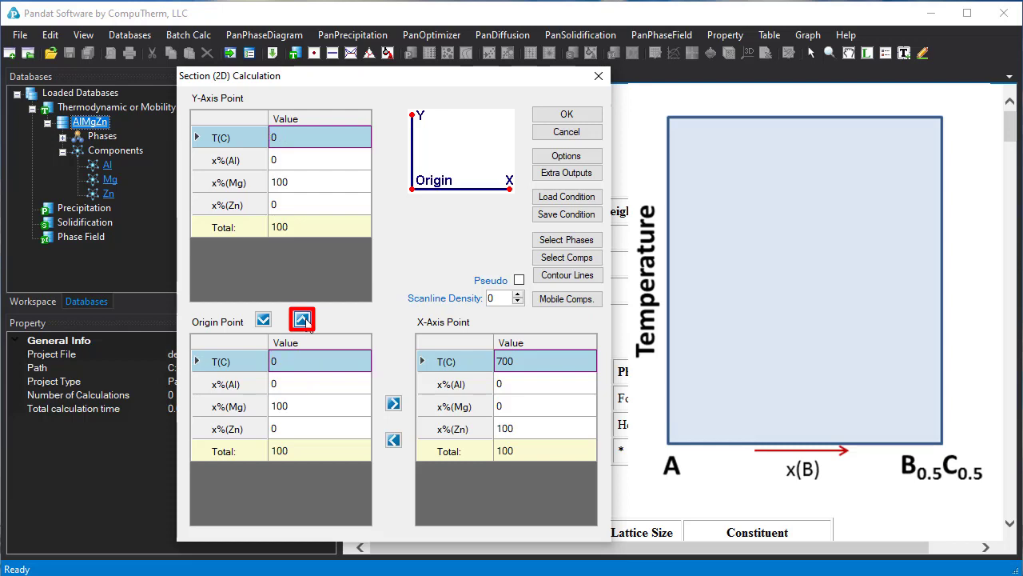
pyautogui.click(318, 138)
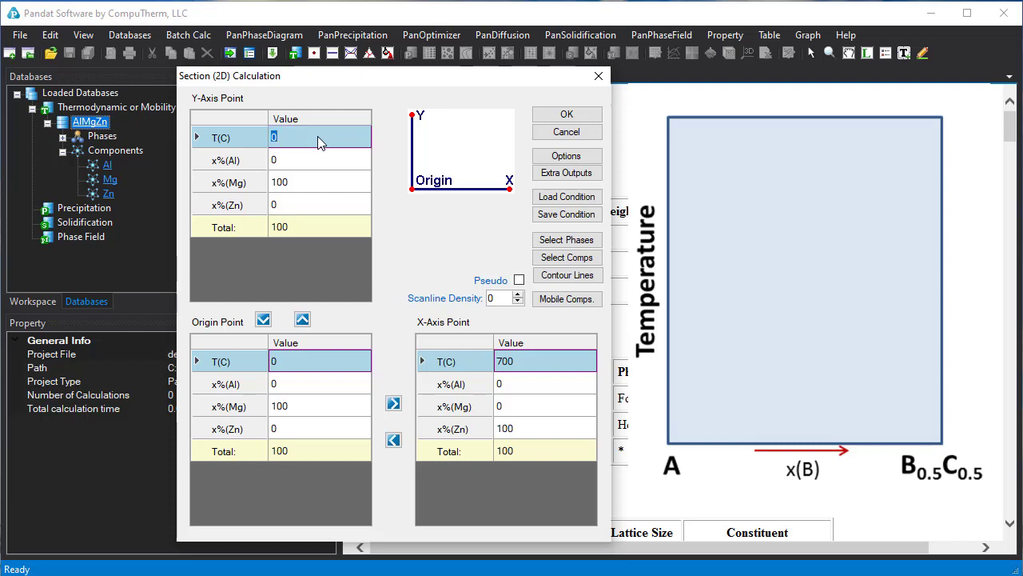
pyautogui.write('1000')
pyautogui.press('Tab')
# - Set the X-axis point to Al 50, Zn 50 at 0 °C and run the section calculation
pyautogui.write('50')
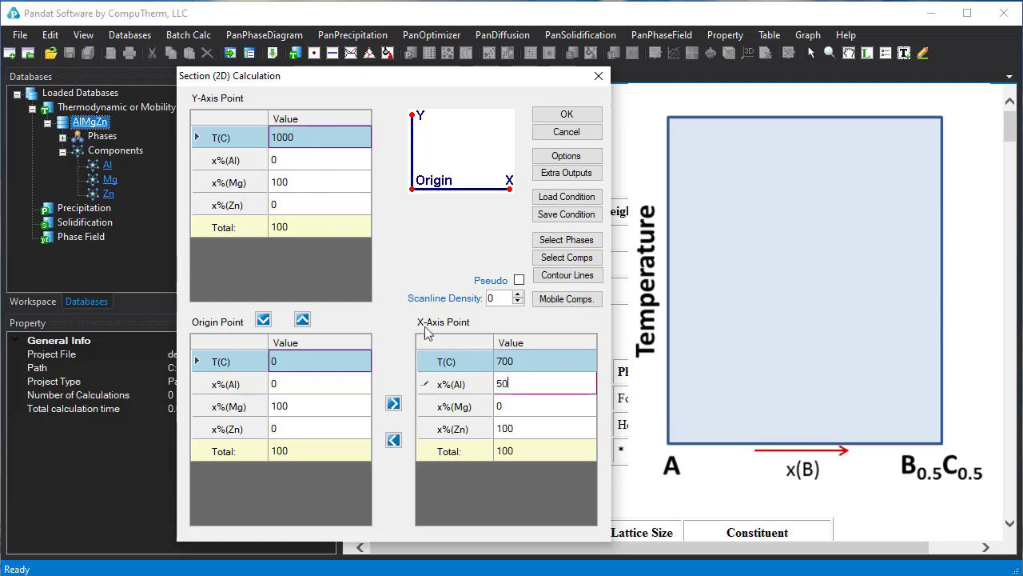
pyautogui.click(527, 430)
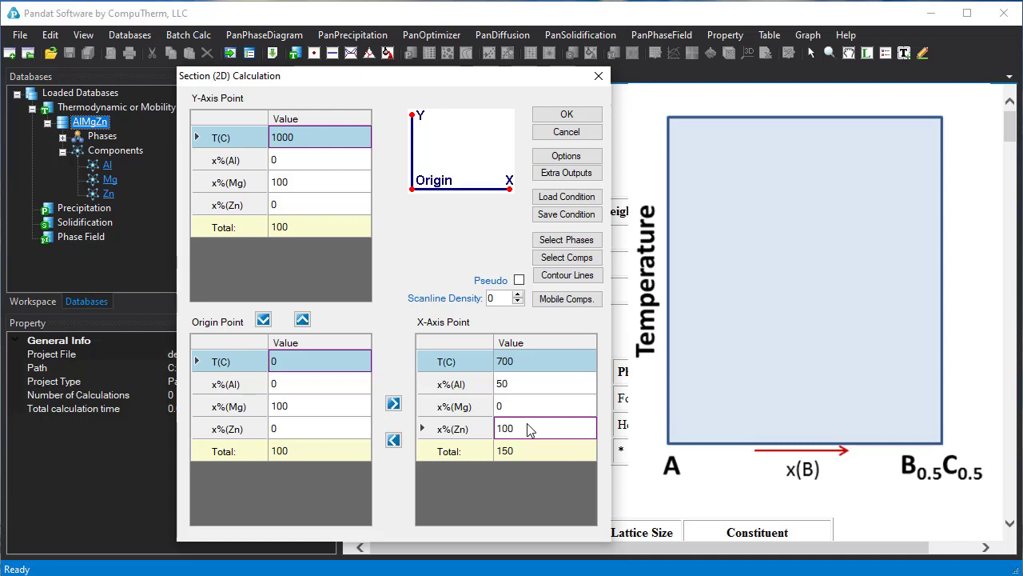
pyautogui.write('50')
pyautogui.click(531, 363)
pyautogui.write('0')
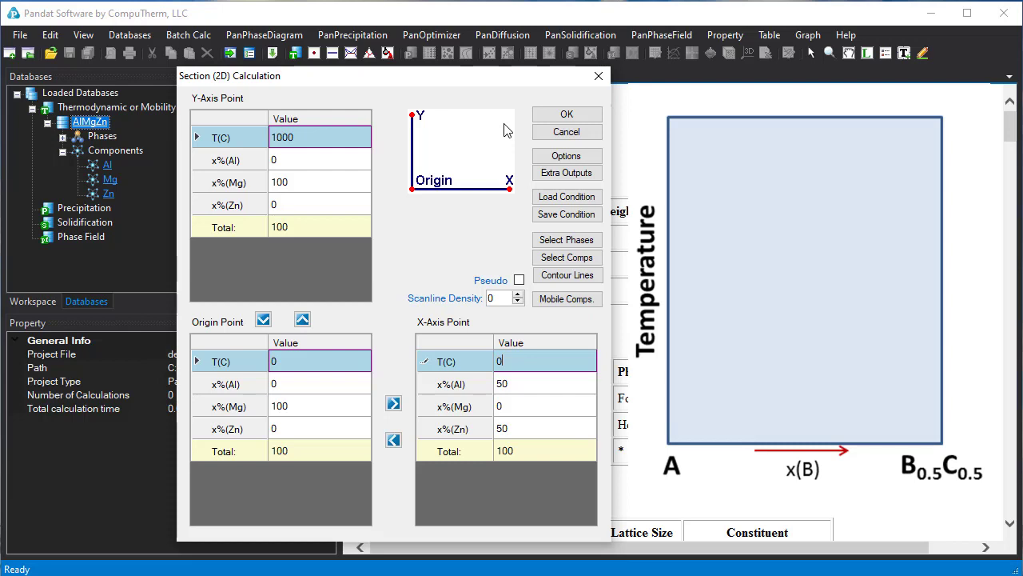
pyautogui.click(596, 115)
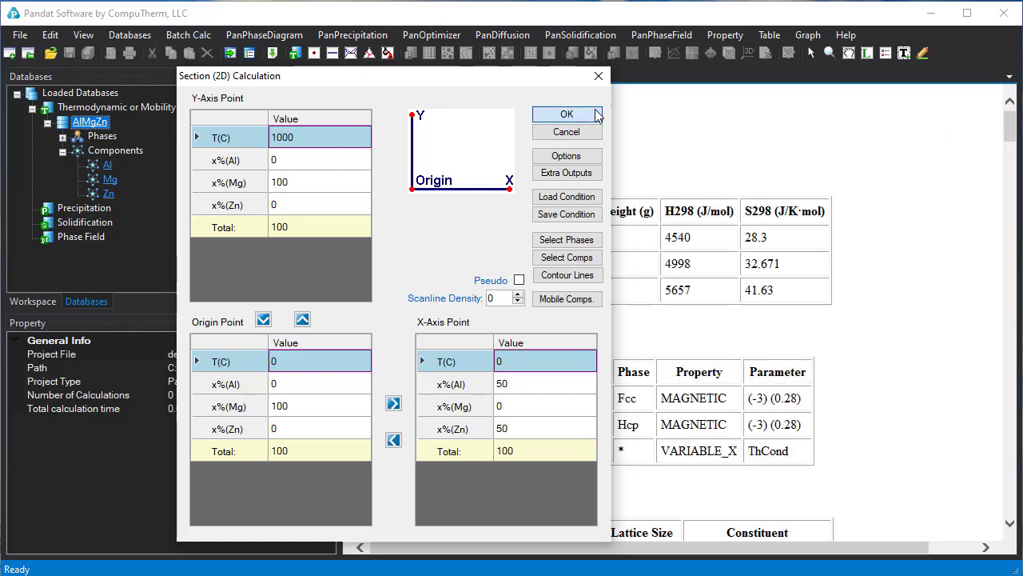
pyautogui.click(596, 114)
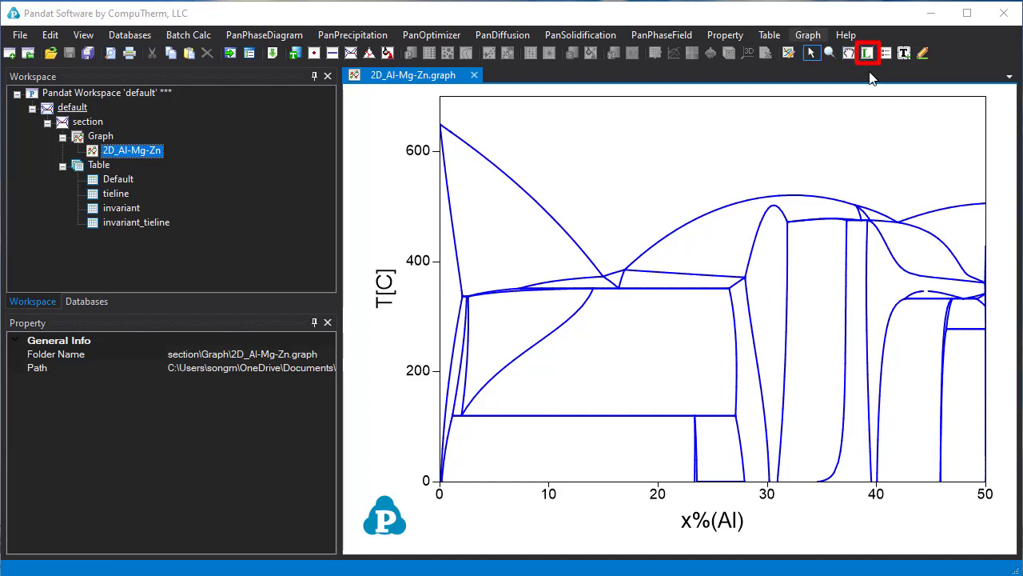
# - Label the Liquid, Hcp+Liquid and AlMg_Gamma+Hcp+T_AlMgZn regions on the isopleth
pyautogui.click(808, 34)
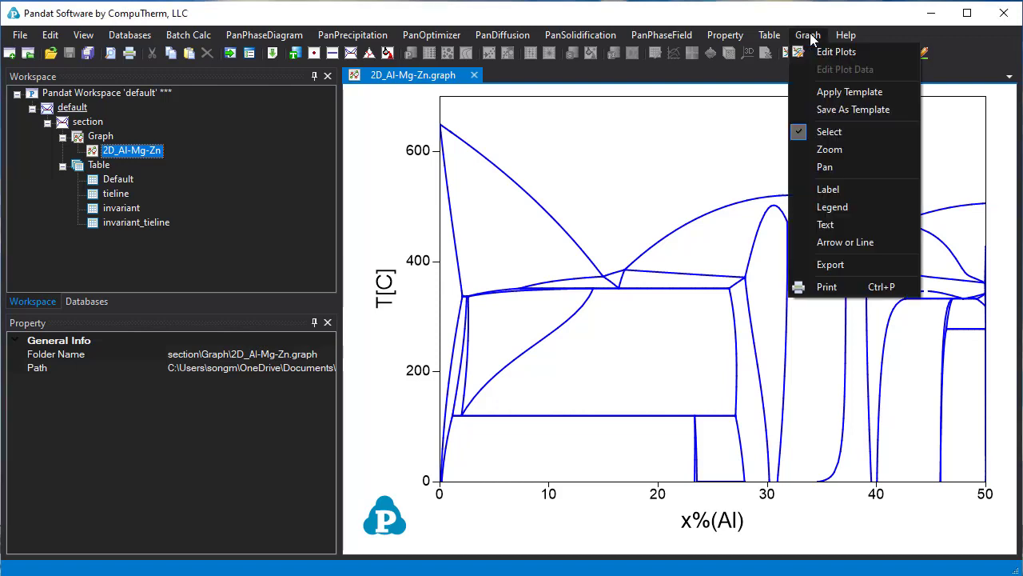
pyautogui.click(827, 189)
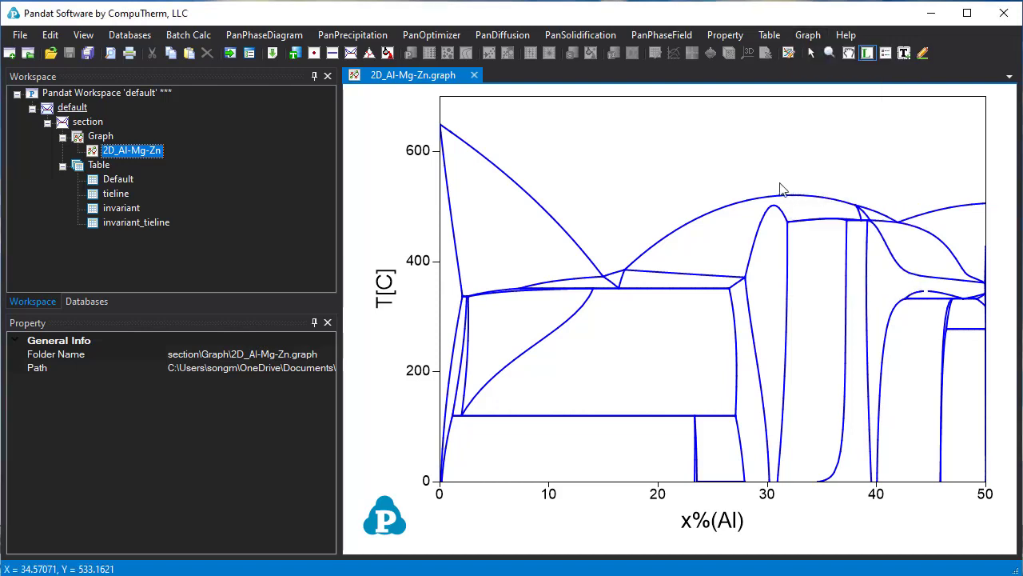
pyautogui.click(608, 157)
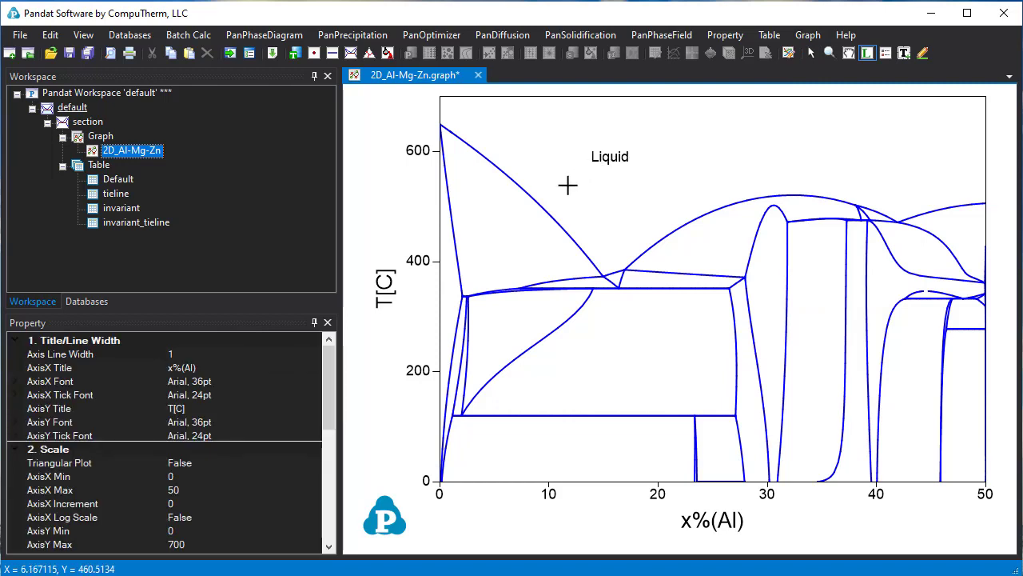
pyautogui.click(497, 237)
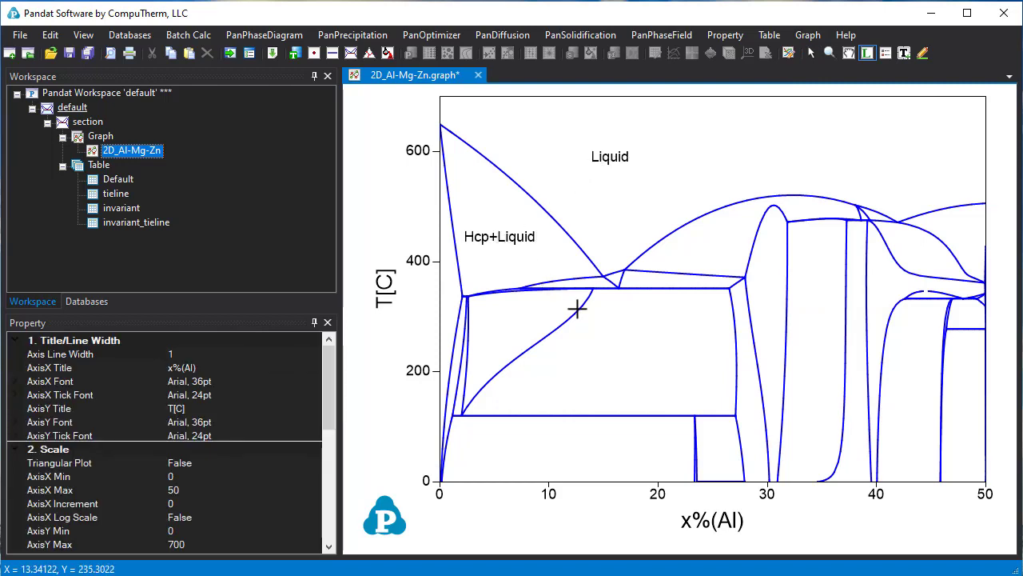
pyautogui.click(639, 364)
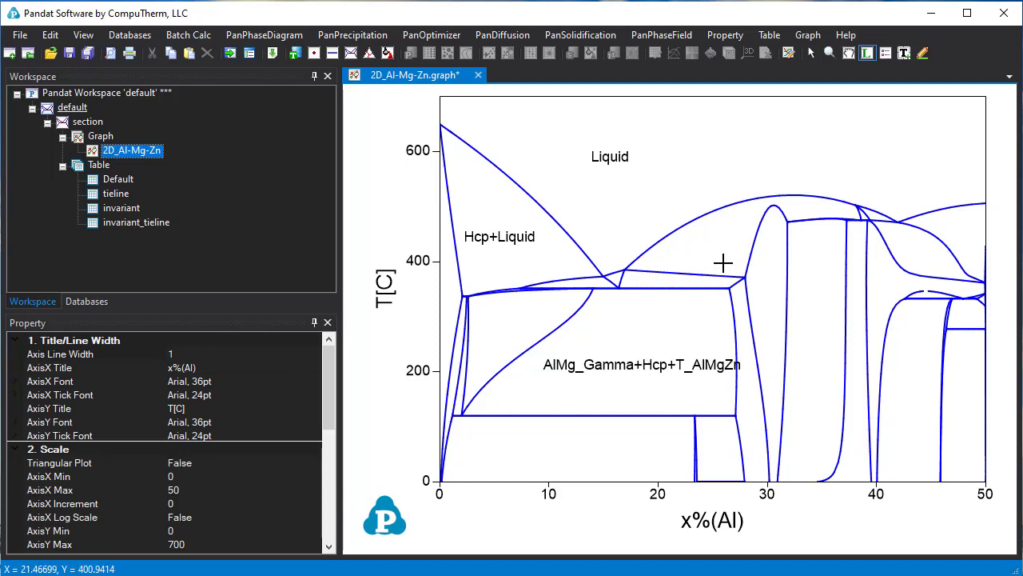
# - Rewrite the three-phase label with \g(g)- markup so it reads γ-AlMg+Hcp+T_AlMgZn
pyautogui.click(612, 367)
pyautogui.doubleClick(613, 367)
pyautogui.moveTo(272, 254); pyautogui.dragTo(221, 254)
pyautogui.press('BackSpace')
pyautogui.click(185, 253)
pyautogui.click(191, 226)
pyautogui.write('g(g)AlMg+Hcp+T_AlMgZn')
pyautogui.press('Right')
pyautogui.write('-')
pyautogui.click(579, 237)
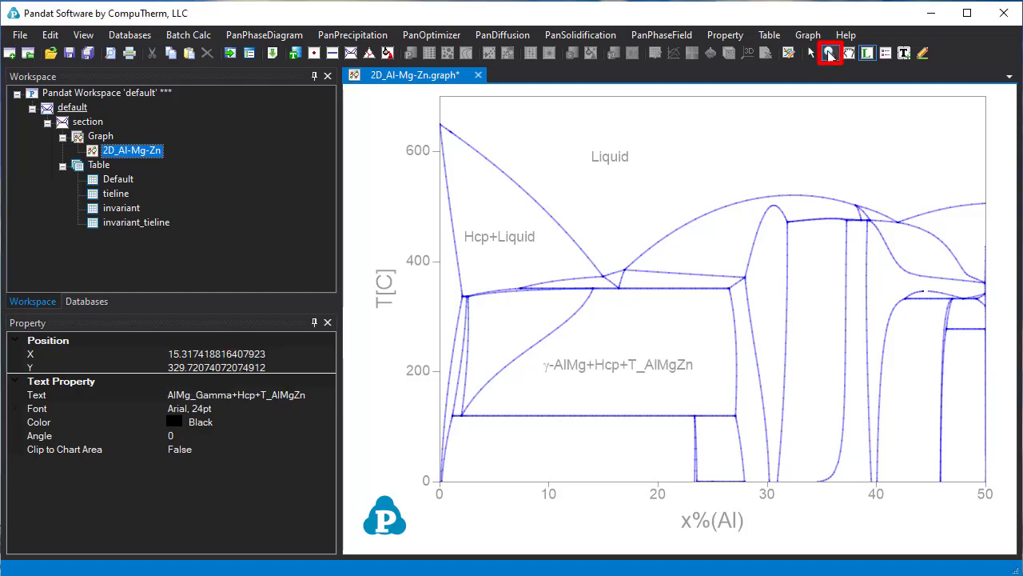
# - Try zooming toward 0–30% Al, then reset the isopleth to its full 0–50, 0–700 °C view
pyautogui.click(829, 53)
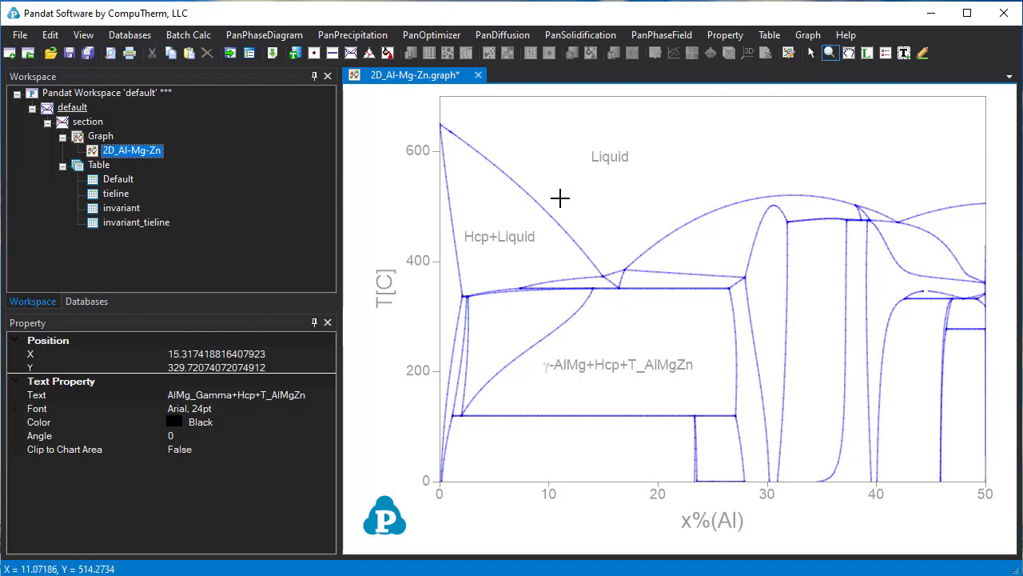
pyautogui.moveTo(559, 199); pyautogui.dragTo(807, 341)
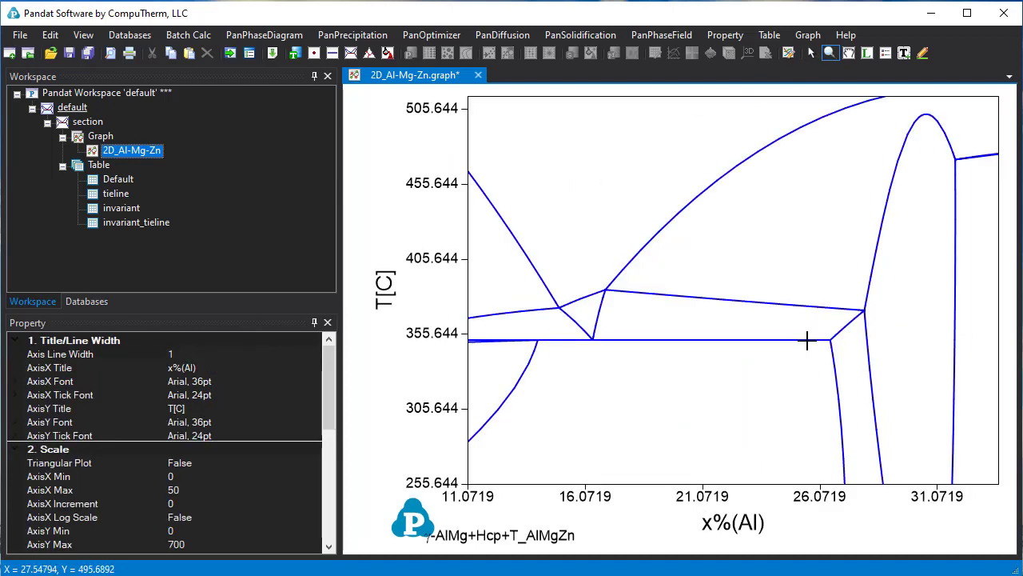
pyautogui.doubleClick(830, 54)
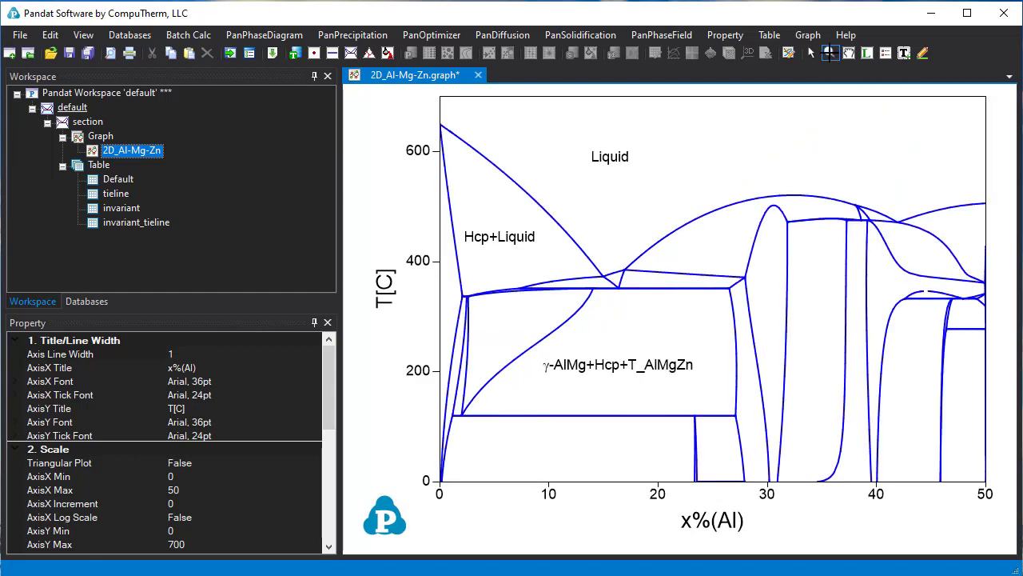
# - Set the AxisX Max in the Scale properties to 30
pyautogui.click(329, 366)
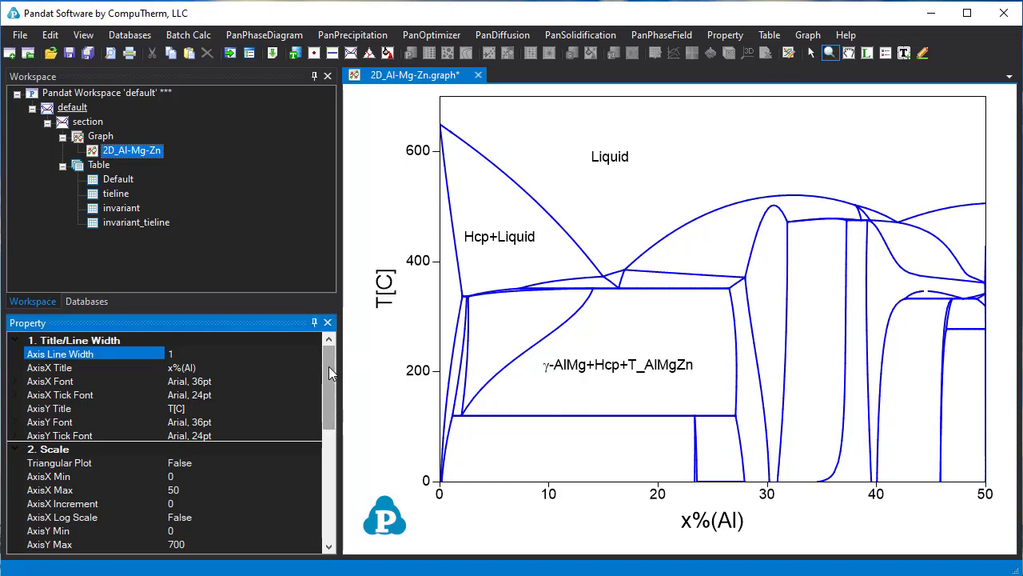
pyautogui.moveTo(329, 366); pyautogui.dragTo(324, 394)
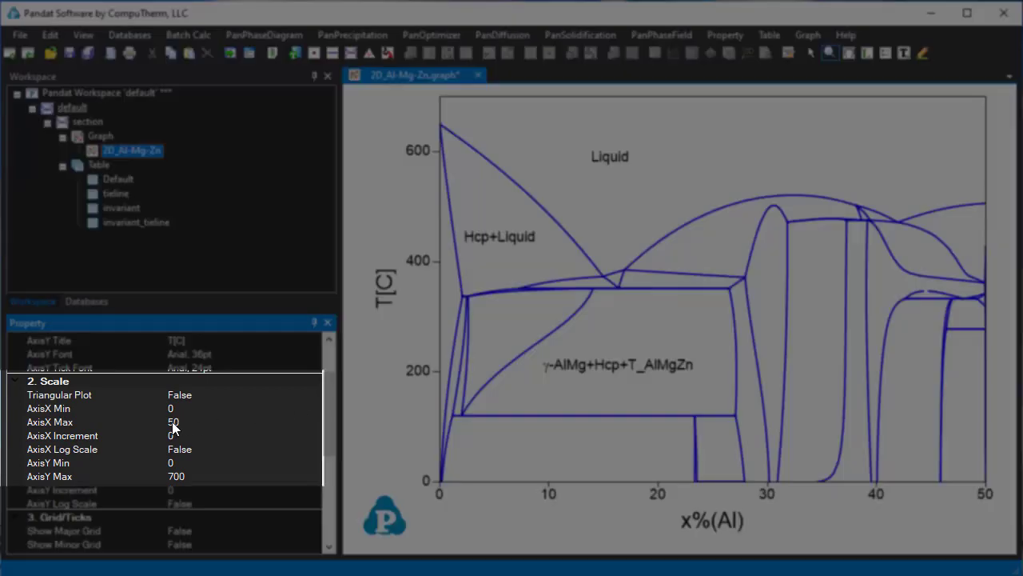
pyautogui.click(172, 421)
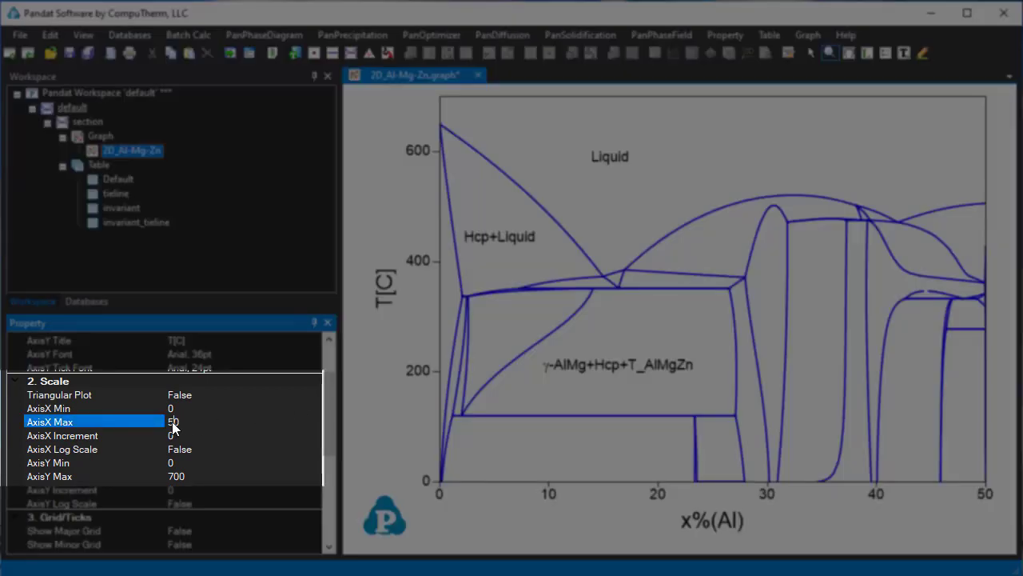
pyautogui.press('Return')
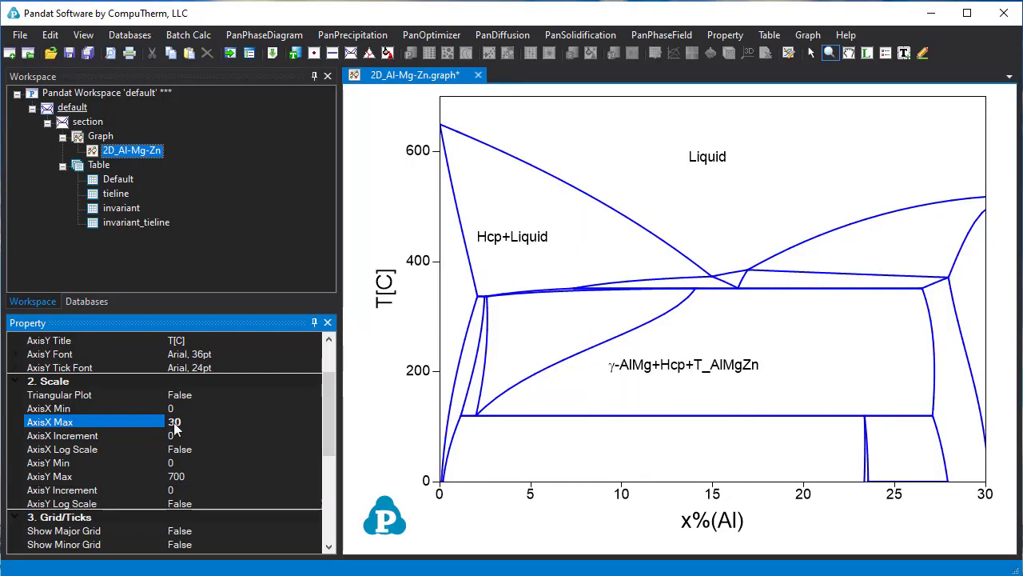
pyautogui.moveTo(327, 389); pyautogui.dragTo(320, 438)
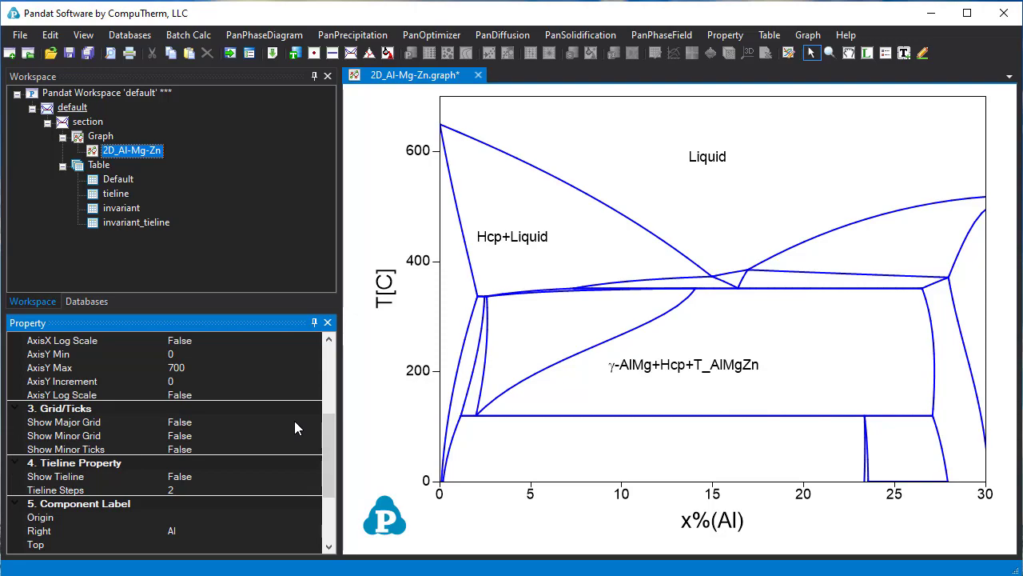
# - Set the temperature axis (AxisY) increment to 100
pyautogui.scroll(1, 294, 422)
pyautogui.click(294, 422)
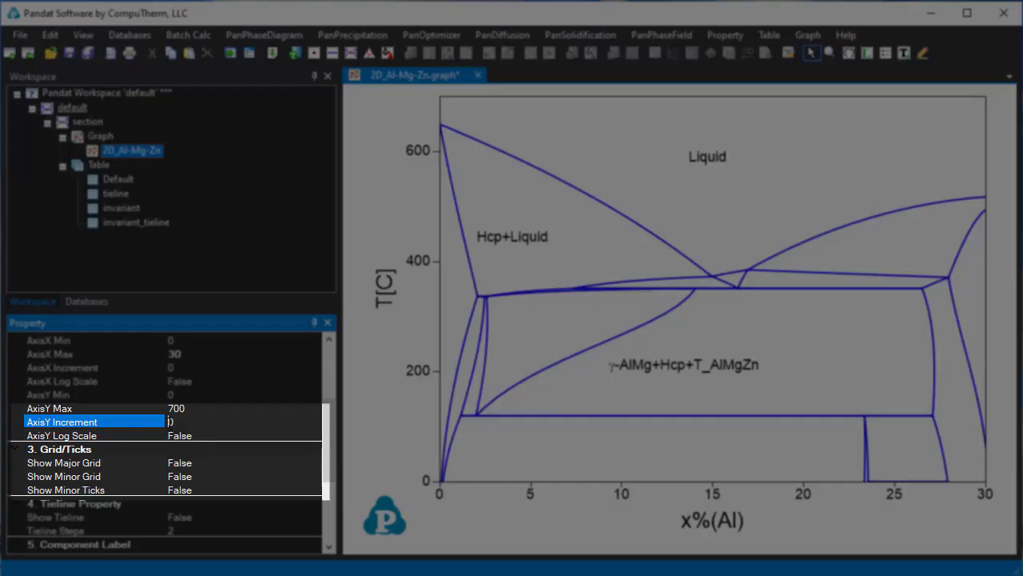
pyautogui.write('100')
pyautogui.press('Return')
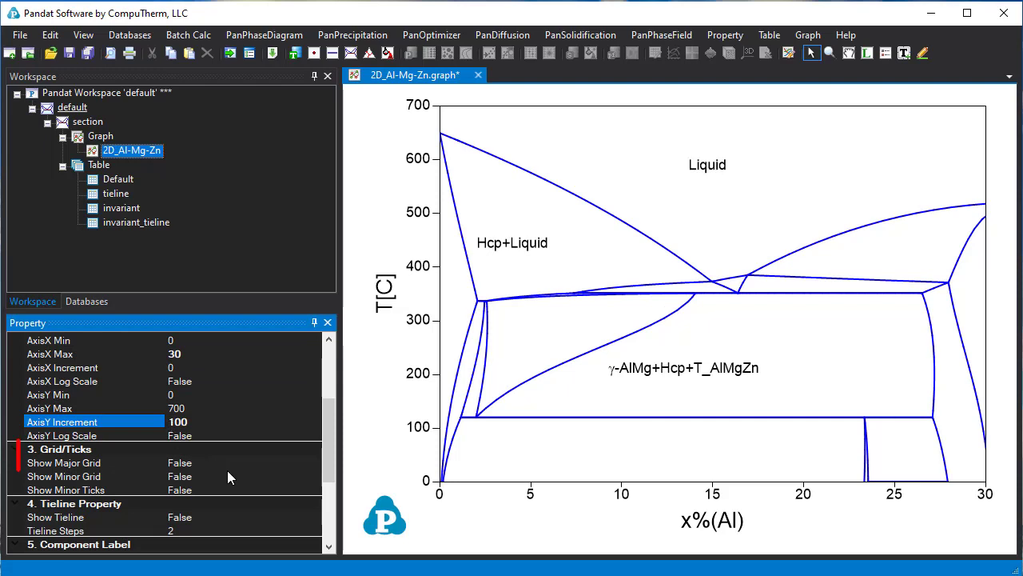
# - Set Show Major Grid and Show Minor Grid to True
pyautogui.click(310, 463)
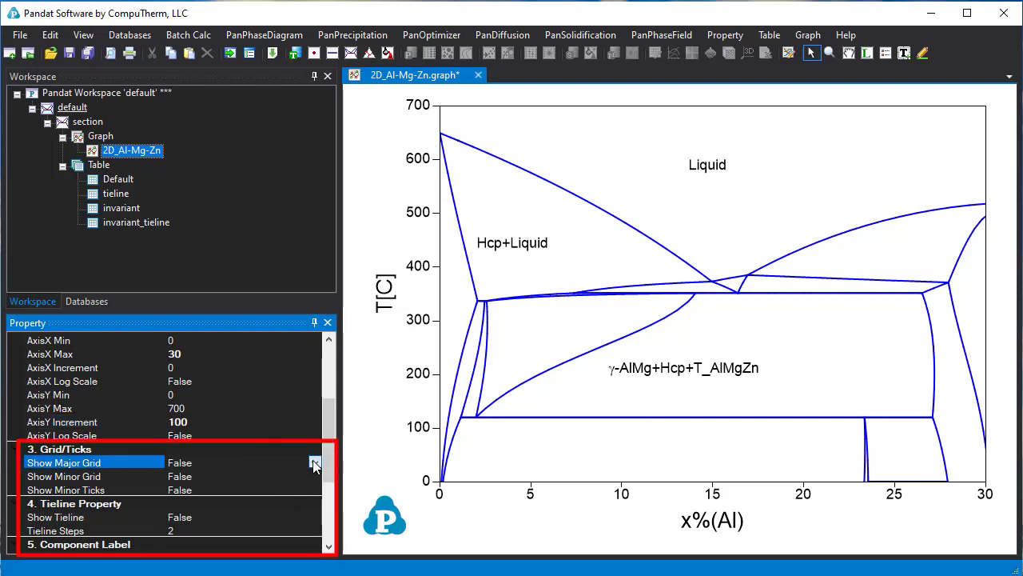
pyautogui.click(314, 462)
pyautogui.click(233, 477)
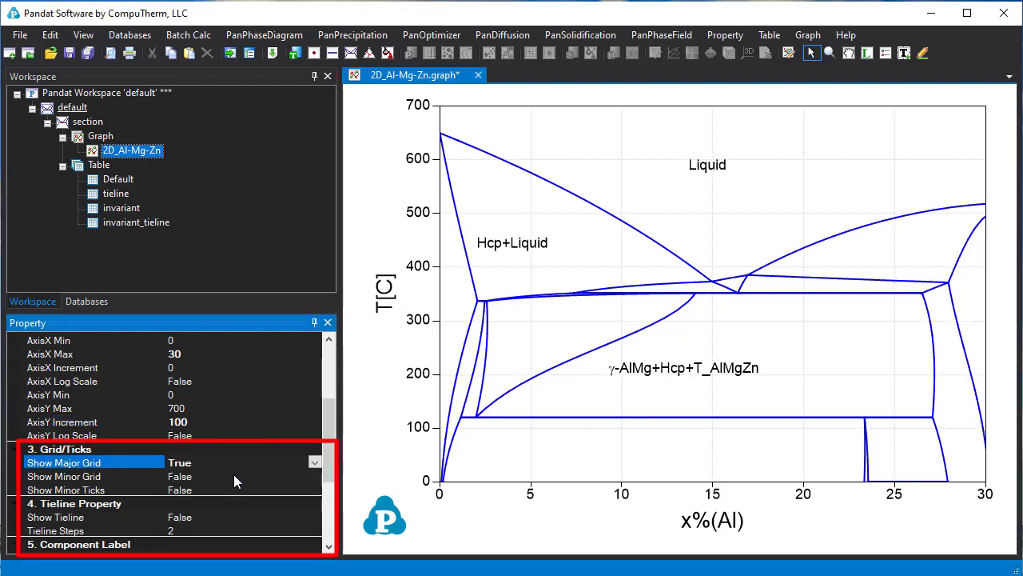
pyautogui.click(308, 476)
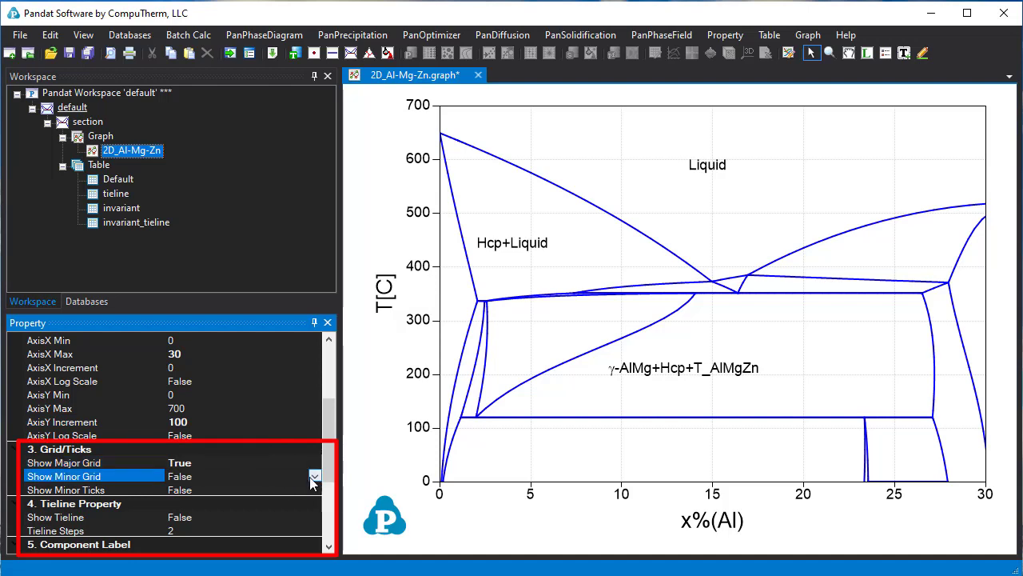
pyautogui.click(315, 476)
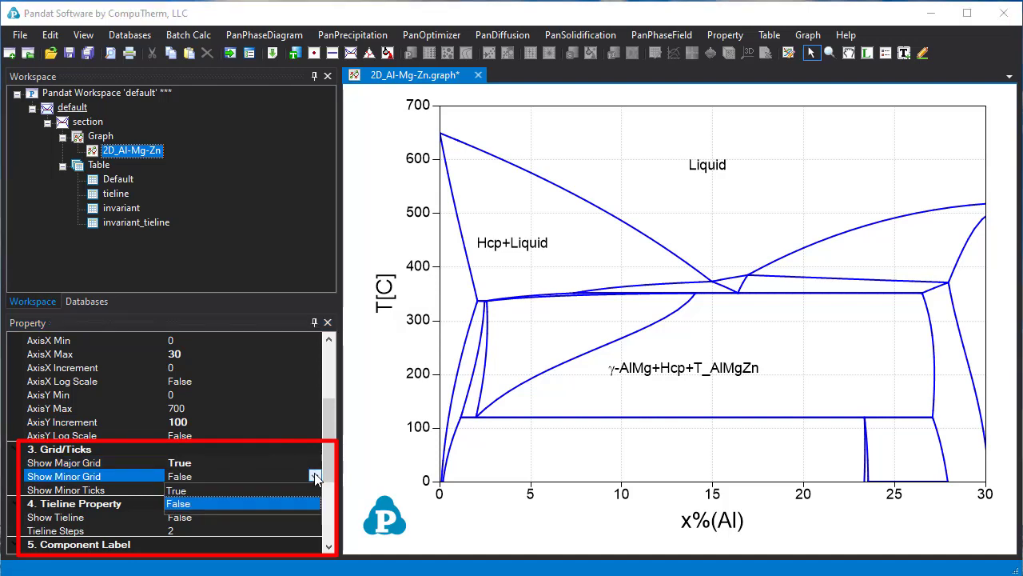
pyautogui.click(271, 485)
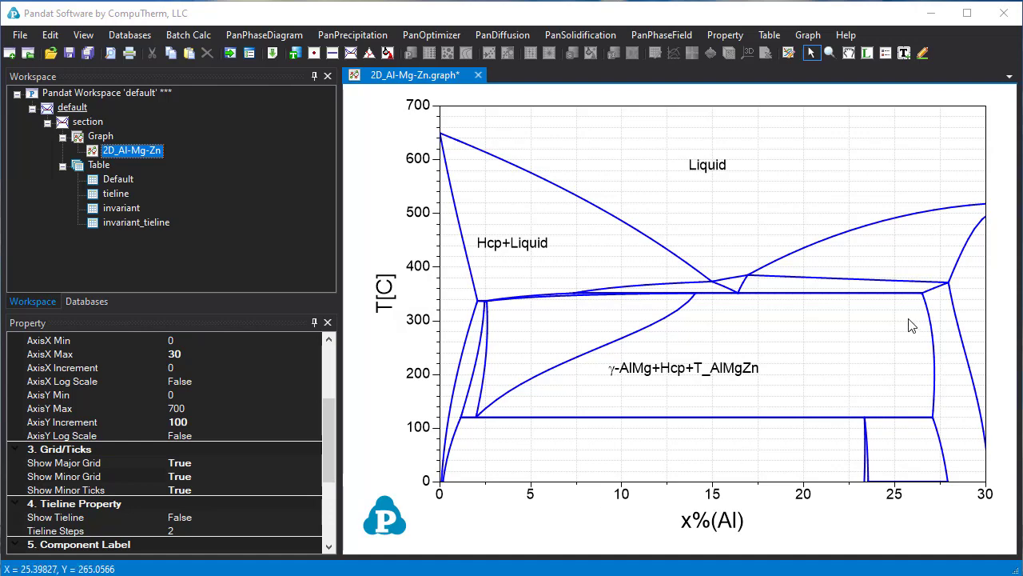
# - Add the title 'Mg-Al50Zn50 section' at the chart's top right in Arial 32 pt
pyautogui.click(887, 53)
pyautogui.click(904, 53)
pyautogui.click(853, 137)
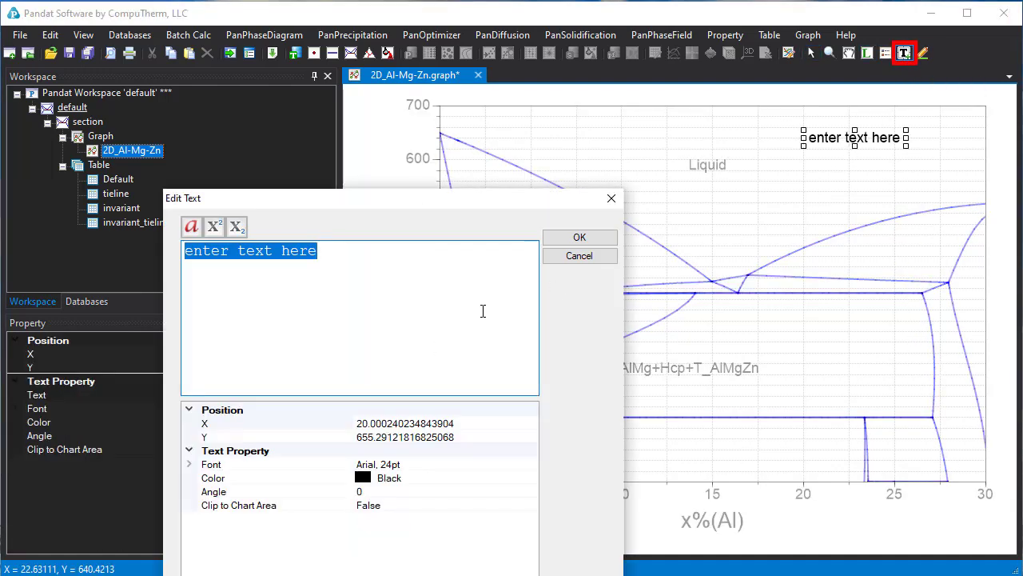
pyautogui.write('Mg-Al5')
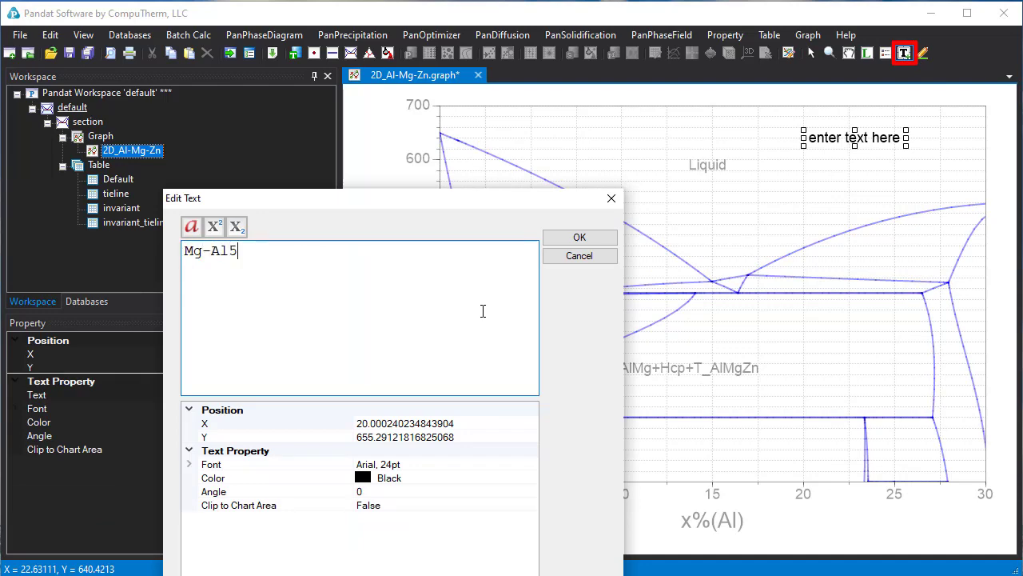
pyautogui.write('0Zn50')
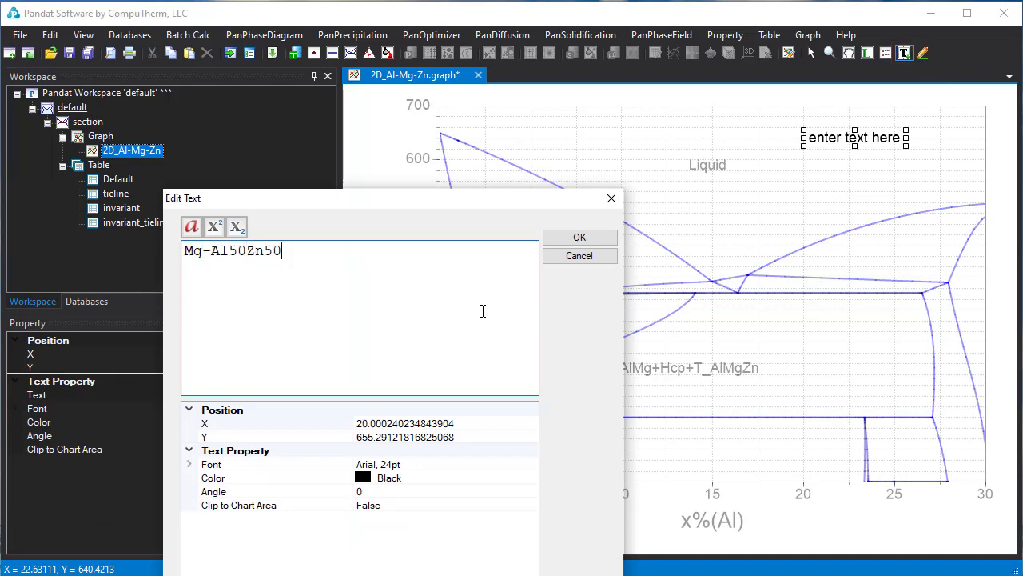
pyautogui.write(' section')
pyautogui.click(392, 466)
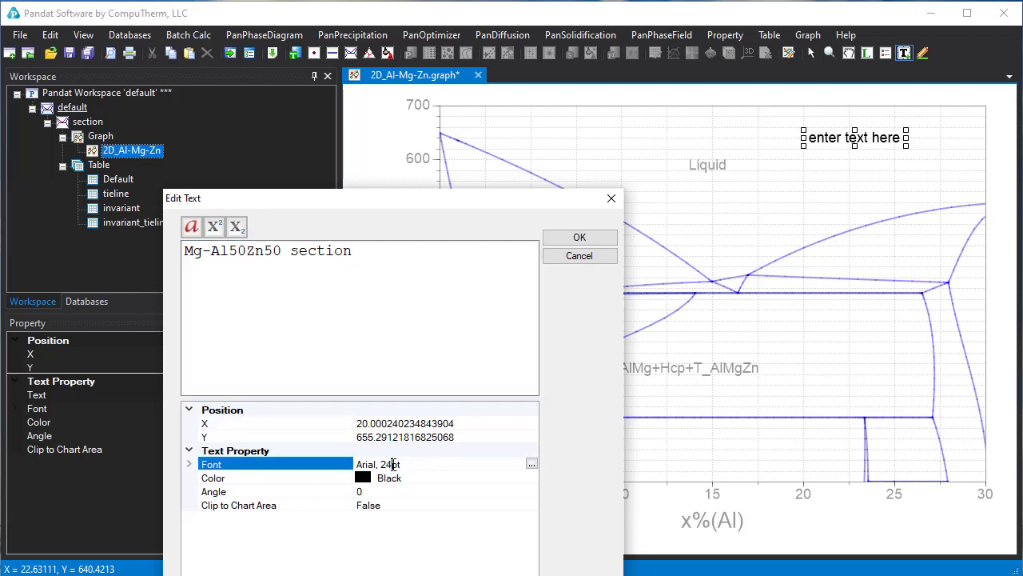
pyautogui.doubleClick(386, 465)
pyautogui.write('32')
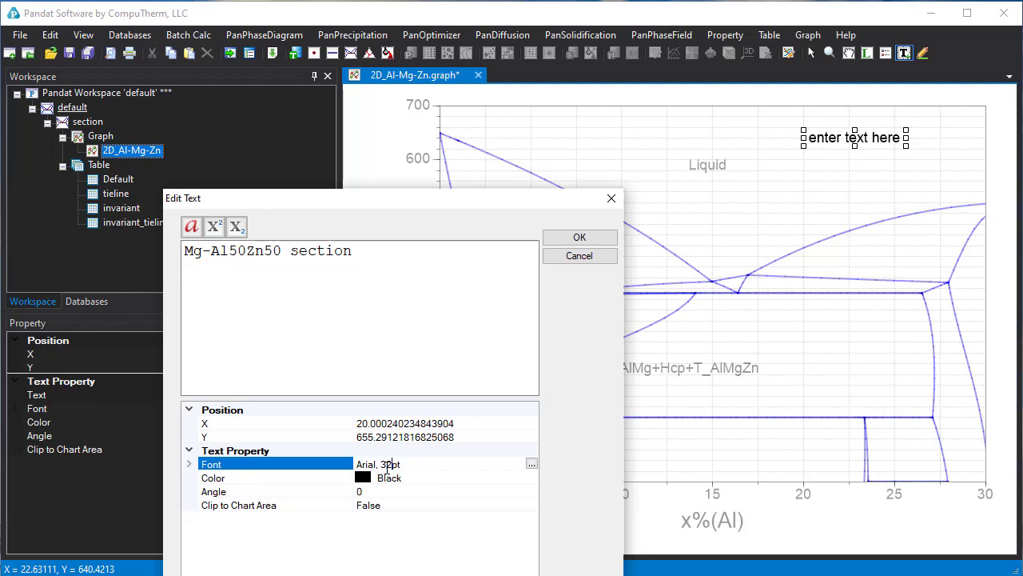
pyautogui.click(579, 238)
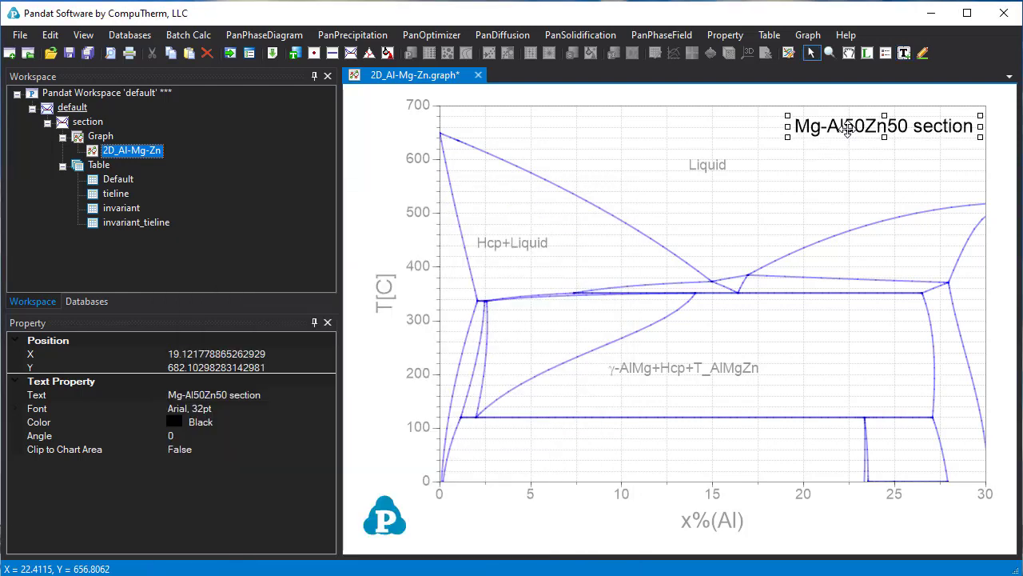
pyautogui.click(904, 54)
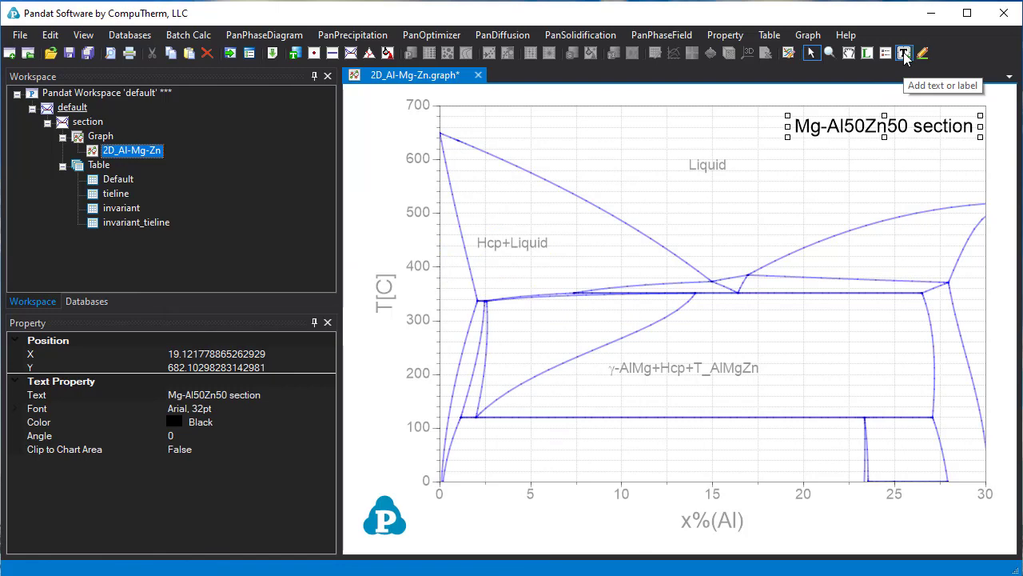
# - Add a 36 pt 'Mg' label below the left end of the composition axis
pyautogui.click(440, 515)
pyautogui.write('Mg')
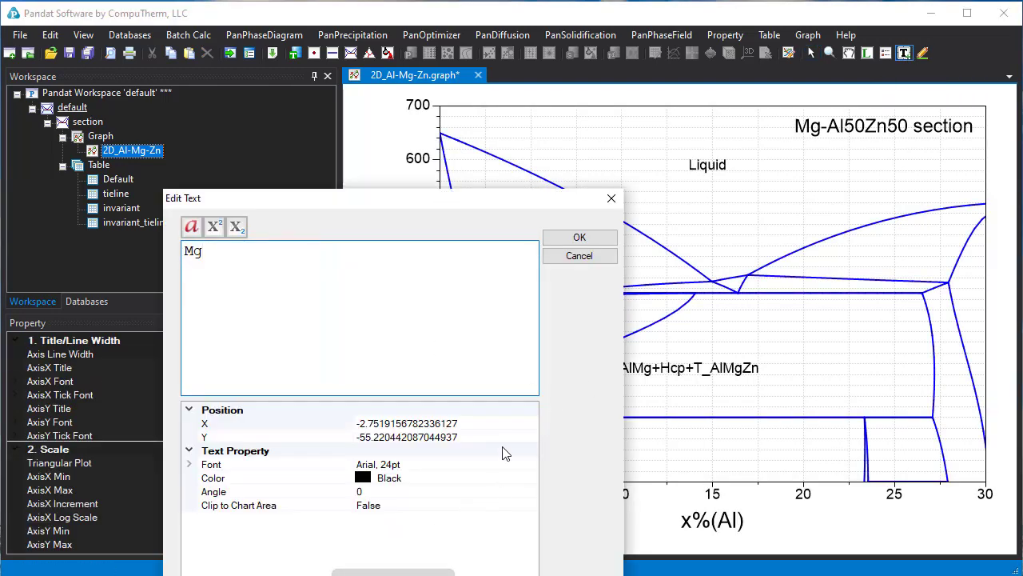
pyautogui.click(393, 464)
pyautogui.press('BackSpace')
pyautogui.press('BackSpace')
pyautogui.write('36')
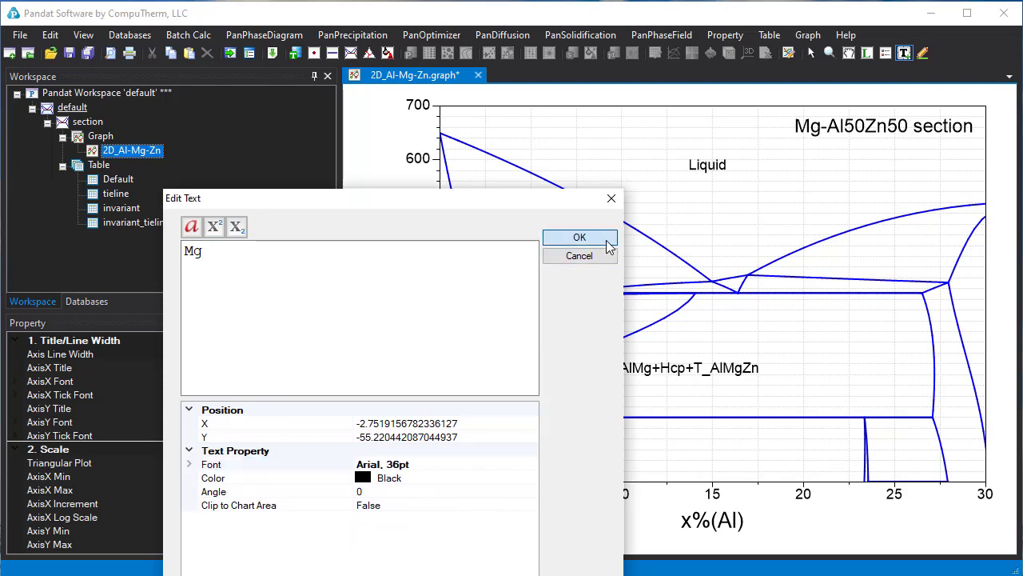
pyautogui.click(579, 238)
# - Add a 36 pt 'Al50Zn50' label below the right end of the composition axis
pyautogui.click(904, 53)
pyautogui.click(946, 528)
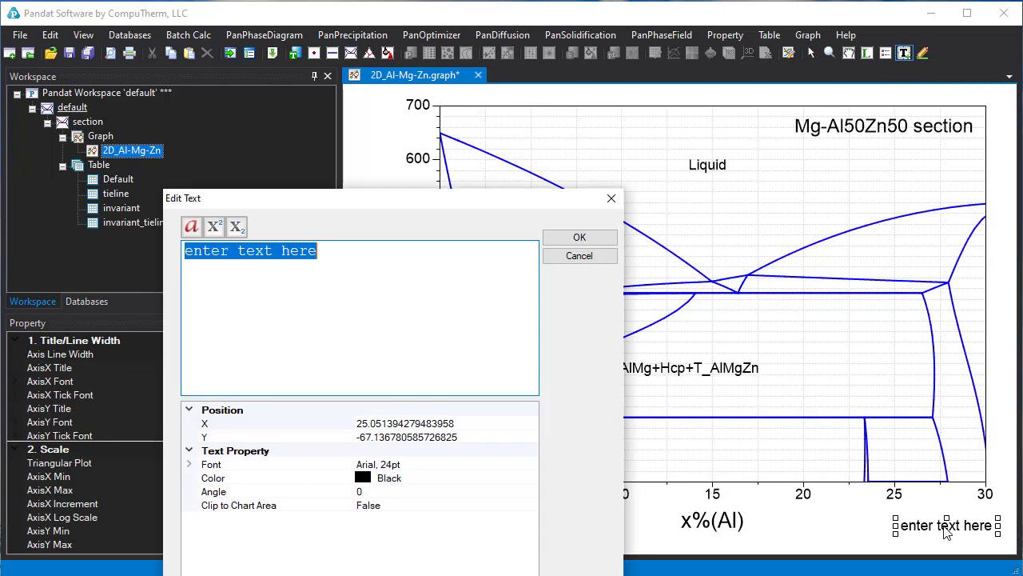
pyautogui.write('Al50Zn50')
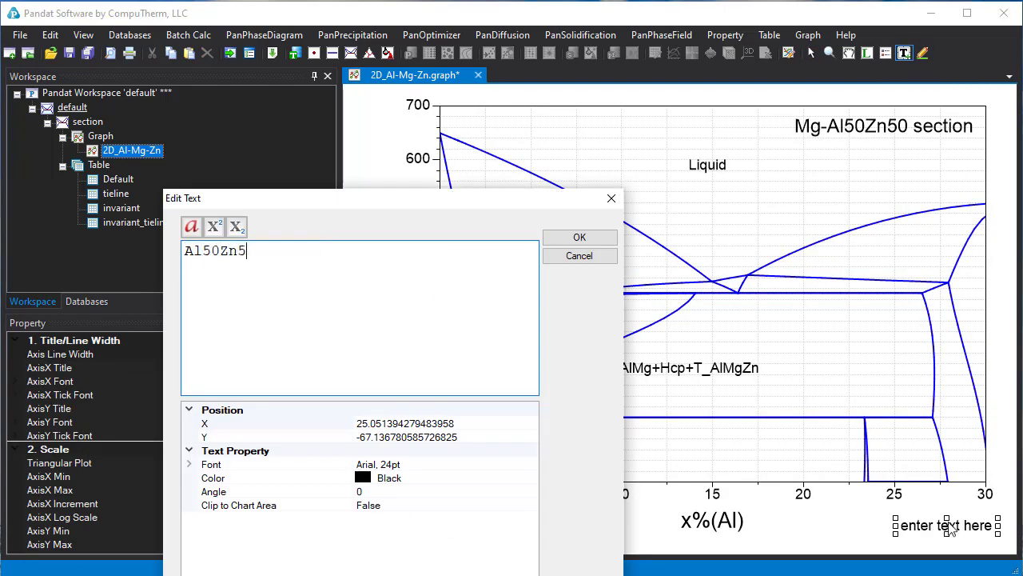
pyautogui.click(397, 464)
pyautogui.moveTo(391, 465); pyautogui.dragTo(383, 463)
pyautogui.write('36')
pyautogui.click(580, 237)
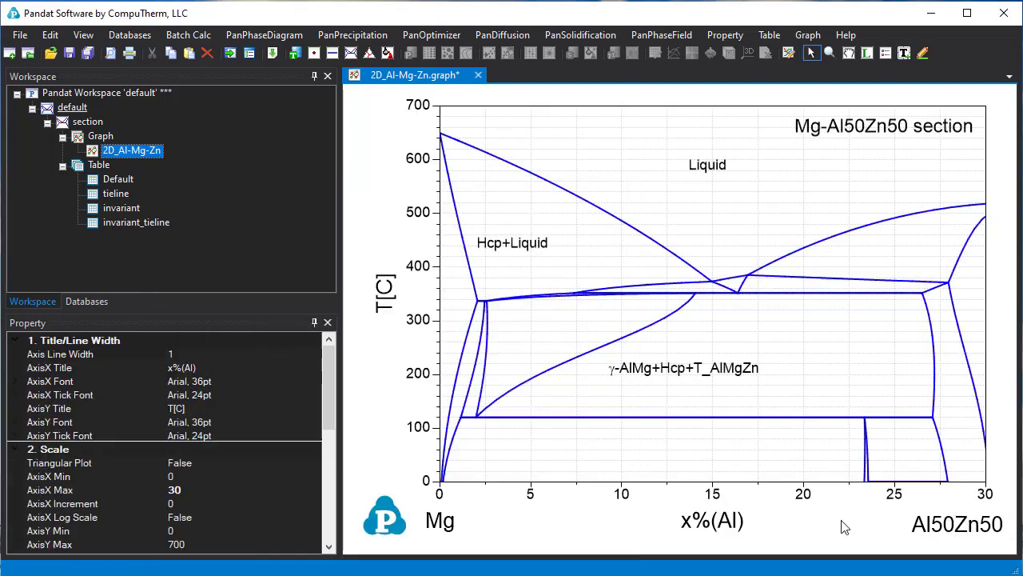